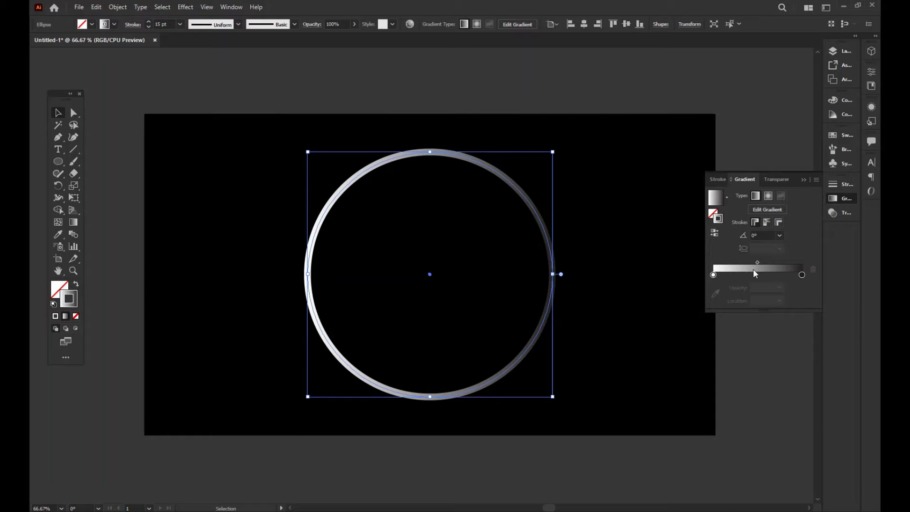
# Apply the circle's gradient along the stroke and shift the gradient midpoint to about 68%.
pyautogui.moveTo(758, 262); pyautogui.dragTo(776, 263)
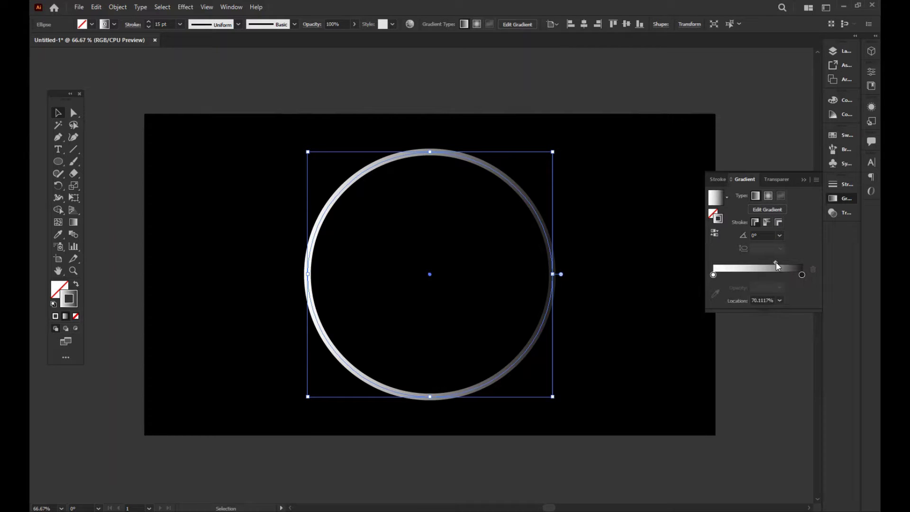
pyautogui.click(769, 222)
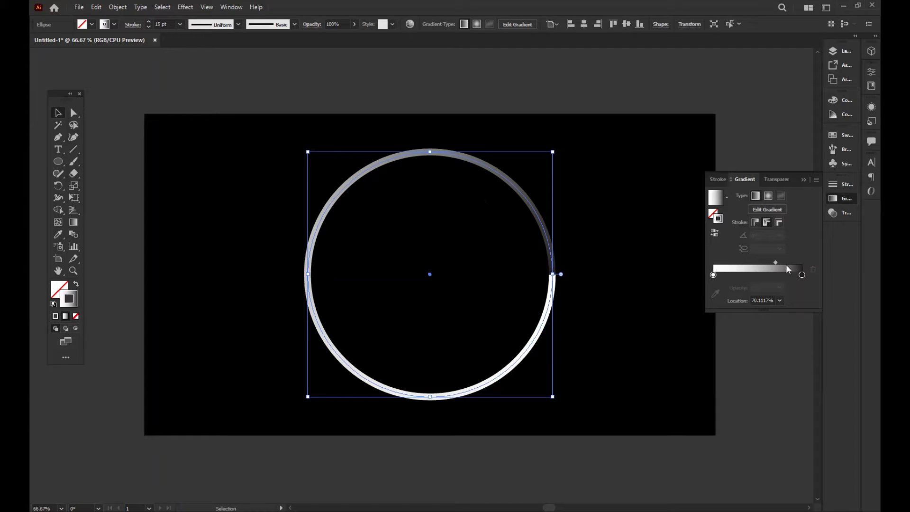
pyautogui.moveTo(776, 262); pyautogui.dragTo(774, 264)
pyautogui.click(804, 180)
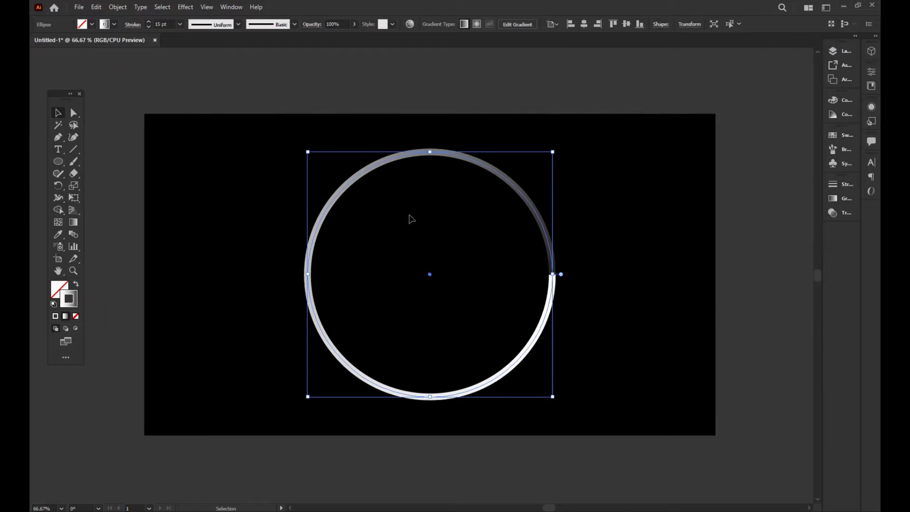
# Start a Distort & Transform Transform effect on the circle and set its copies to 22.
pyautogui.click(186, 7)
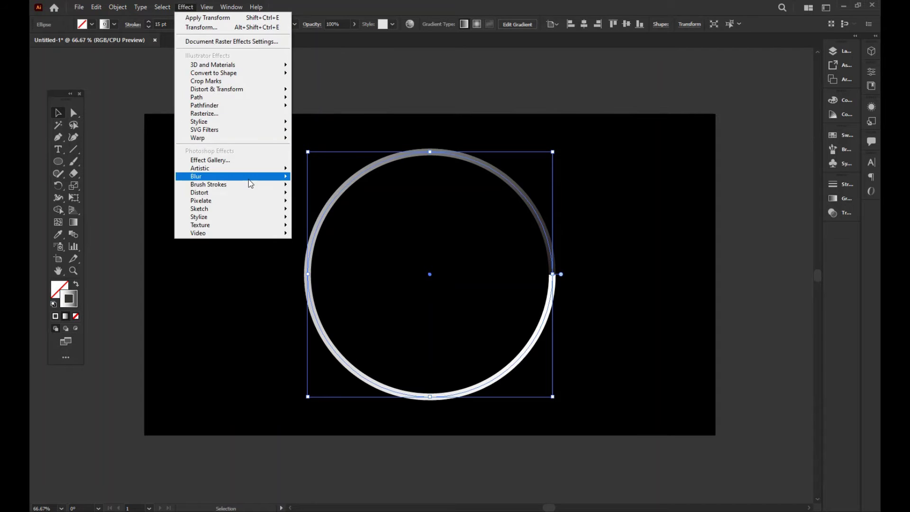
pyautogui.moveTo(255, 90)
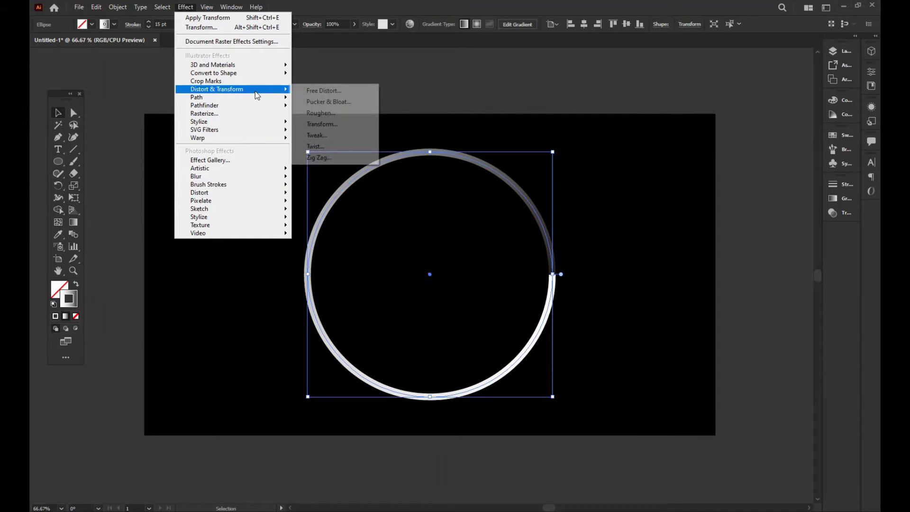
pyautogui.click(351, 127)
pyautogui.press('BackSpace')
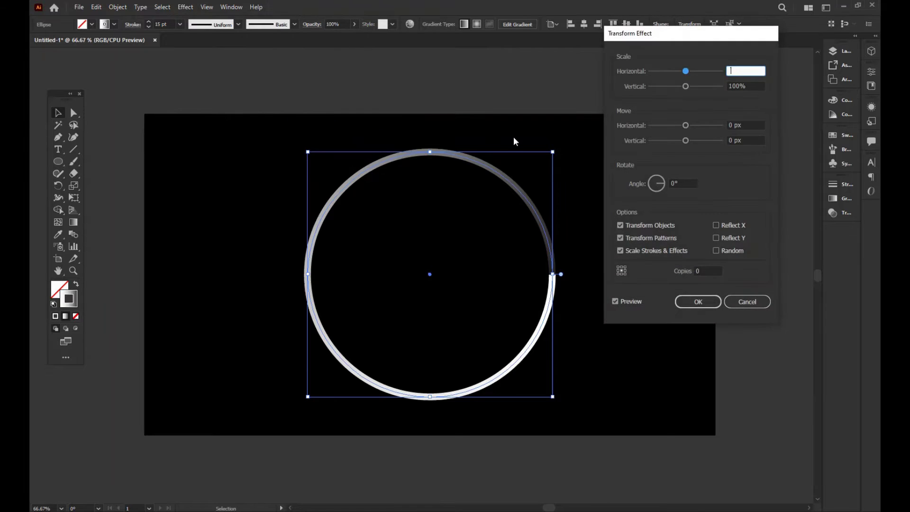
pyautogui.moveTo(713, 37); pyautogui.dragTo(714, 63)
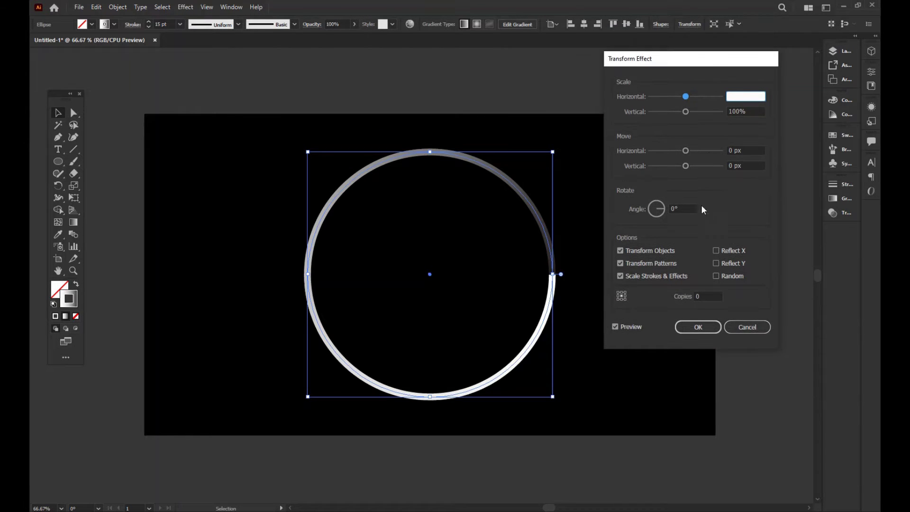
pyautogui.click(704, 296)
pyautogui.doubleClick(702, 297)
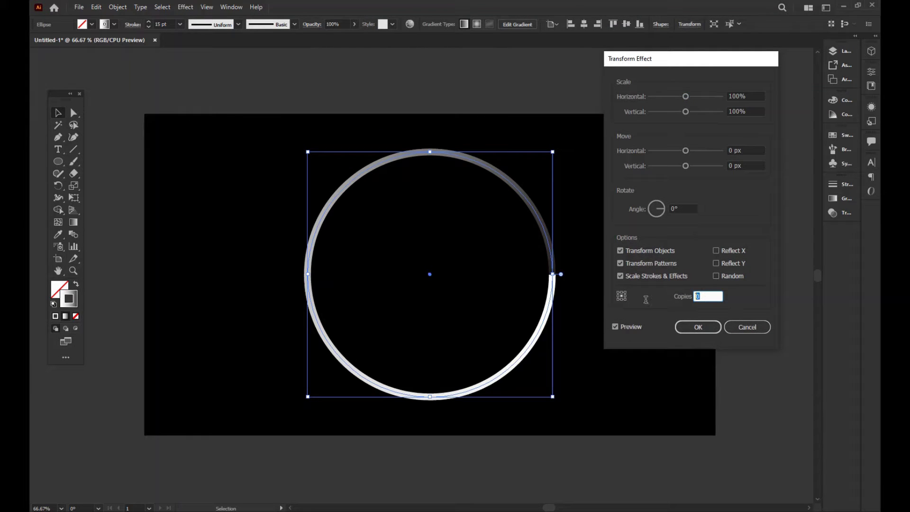
pyautogui.write('289')
pyautogui.doubleClick(700, 295)
pyautogui.write('22')
# Set the Transform effect's horizontal and vertical scale to 93% and its copies to 21.
pyautogui.click(758, 98)
pyautogui.press('Down')
pyautogui.press('Down')
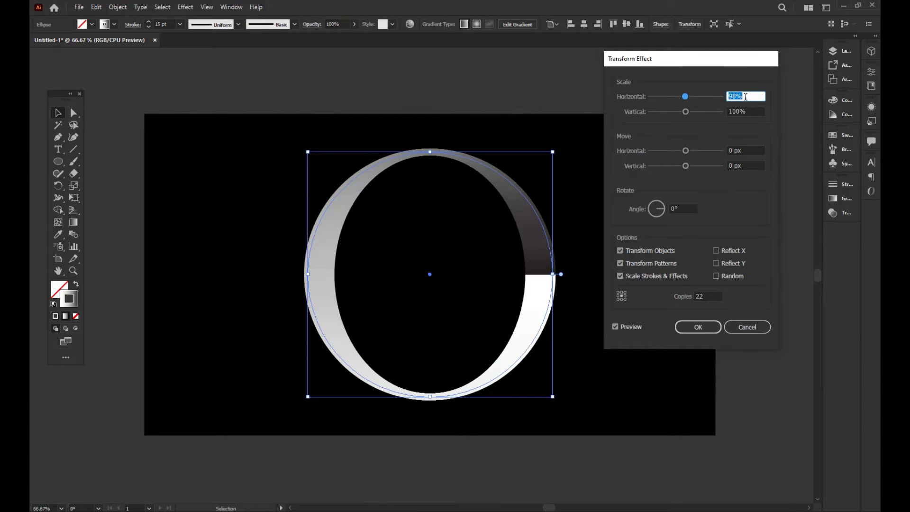
pyautogui.press('Down')
pyautogui.press('Down')
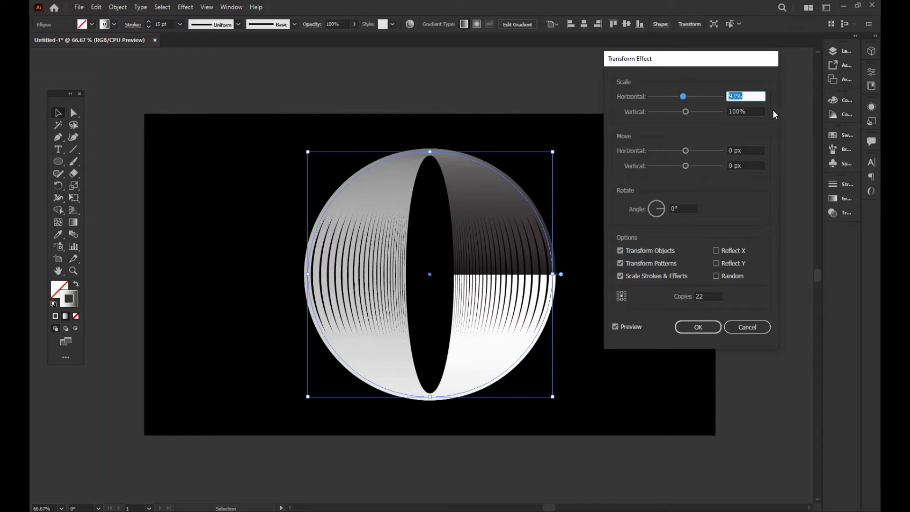
pyautogui.click(758, 113)
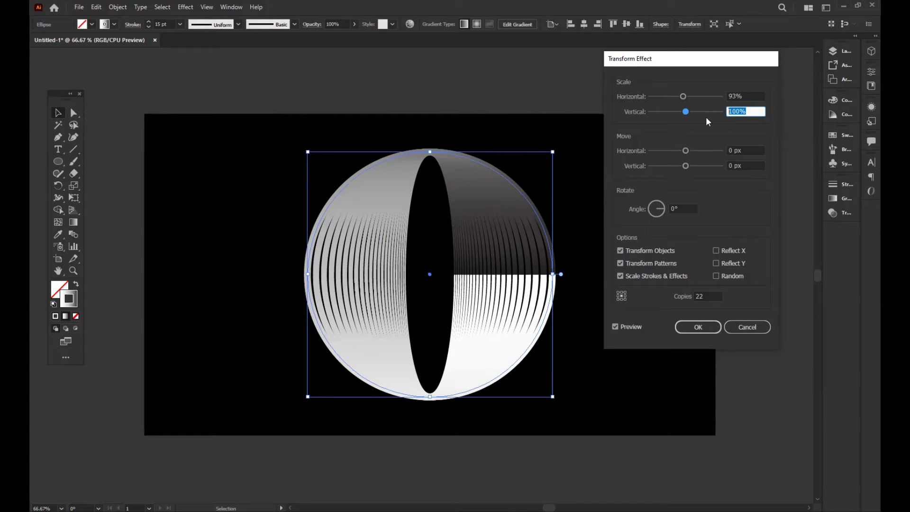
pyautogui.press('Down')
pyautogui.press('Down')
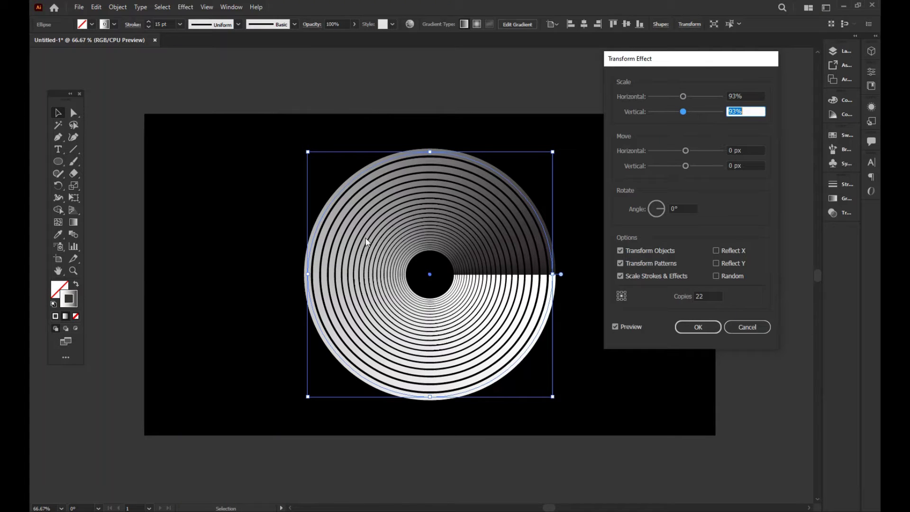
pyautogui.click(719, 295)
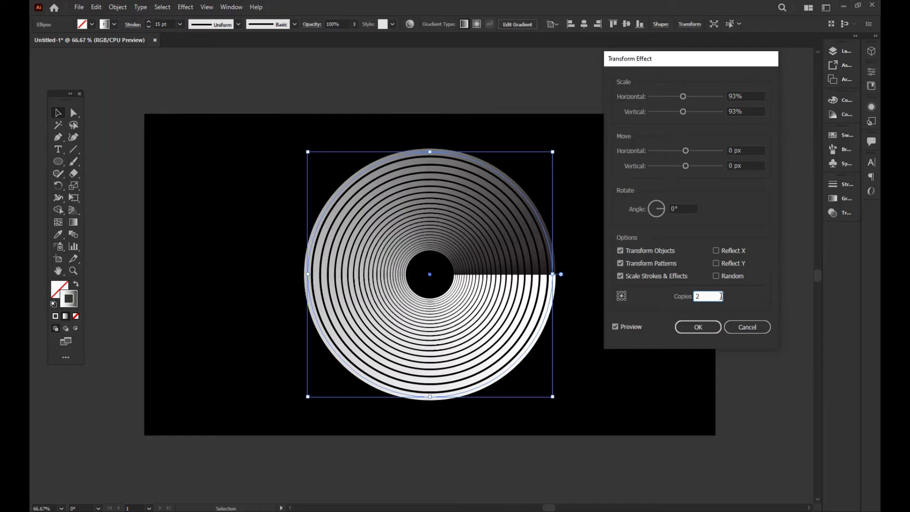
pyautogui.write('1')
# Set the Transform effect's rotation angle to -28° to twist the concentric rings.
pyautogui.click(683, 208)
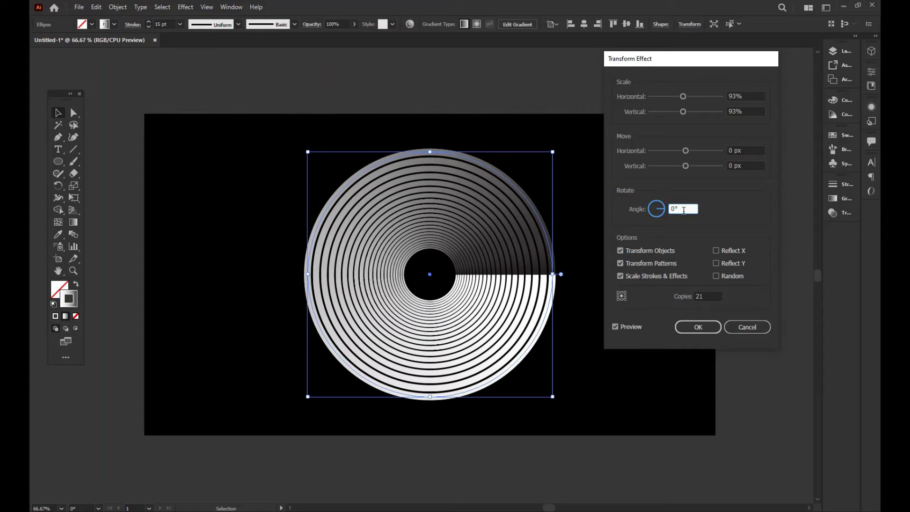
pyautogui.moveTo(684, 209); pyautogui.dragTo(630, 222)
pyautogui.press('Up')
pyautogui.press('Up')
pyautogui.press('Up')
pyautogui.press('Up')
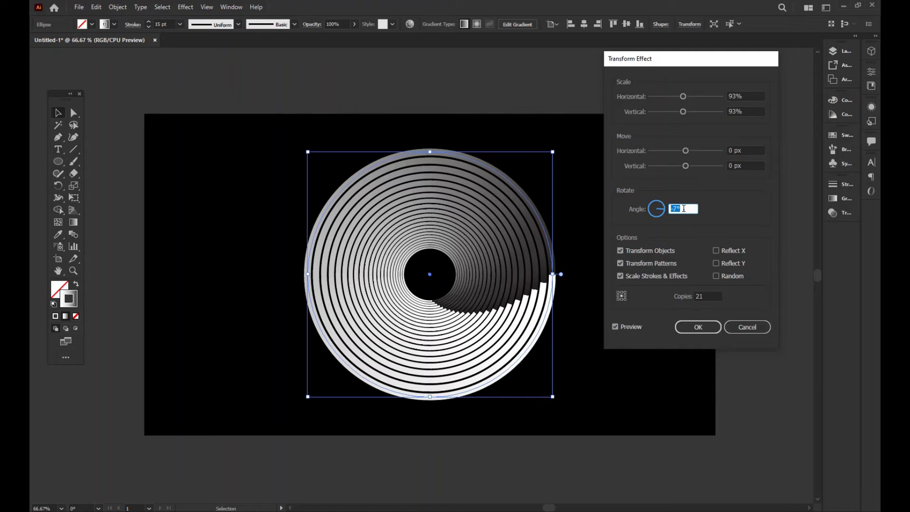
pyautogui.press('Down')
pyautogui.press('Down')
pyautogui.press('Down')
pyautogui.press('Down')
pyautogui.press('Down')
pyautogui.press('Down')
pyautogui.press('Down')
pyautogui.press('Down')
pyautogui.press('Down')
pyautogui.press('Down')
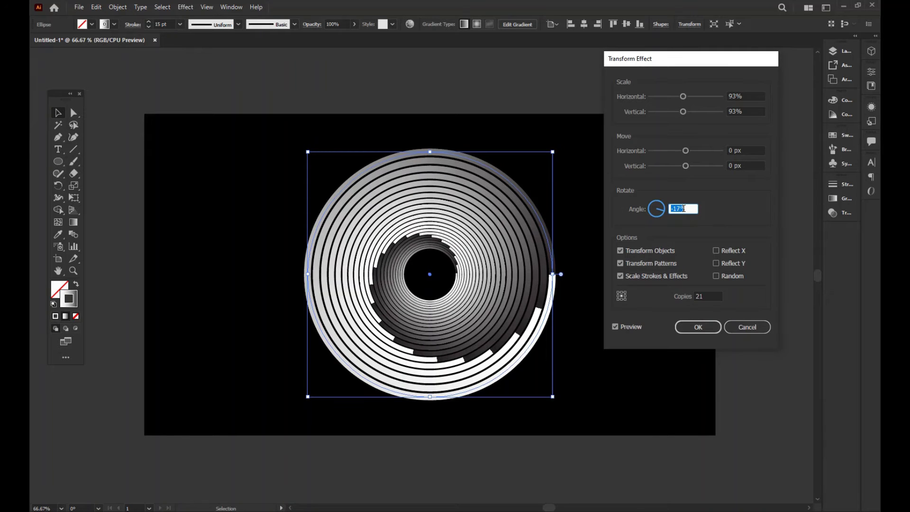
pyautogui.press('Down')
pyautogui.press('Down')
pyautogui.press('Down')
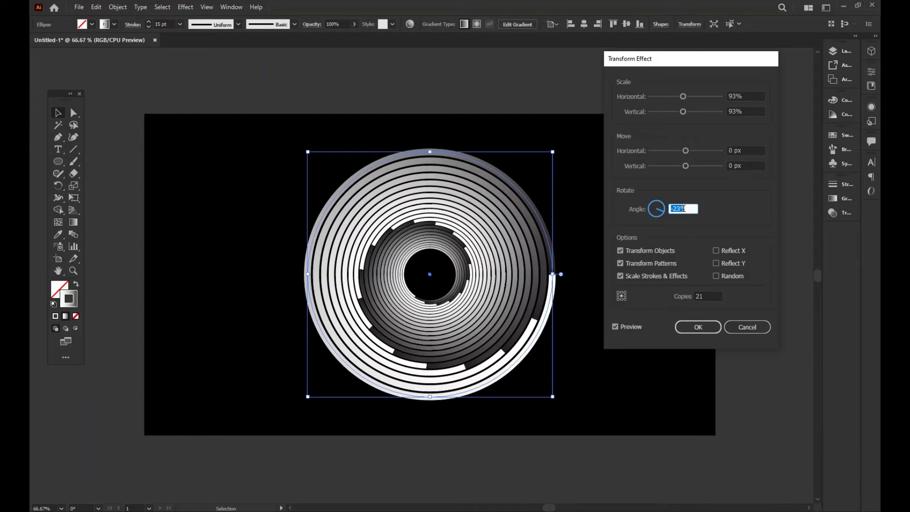
pyautogui.press('Up')
pyautogui.press('Down')
pyautogui.press('Down')
pyautogui.press('Down')
pyautogui.press('Down')
pyautogui.press('Down')
pyautogui.press('Down')
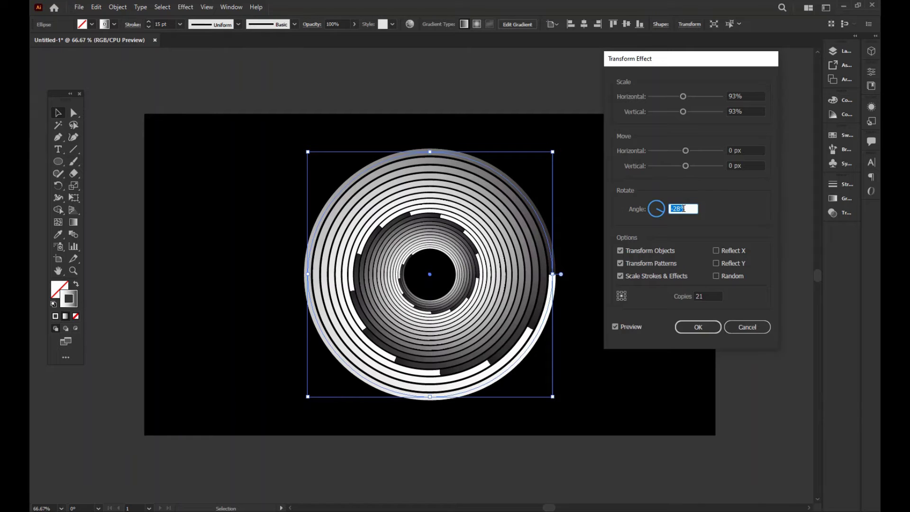
# Try the Transform effect with 25 copies and return to 21 copies.
pyautogui.click(705, 295)
pyautogui.doubleClick(705, 295)
pyautogui.press('Up')
pyautogui.press('Up')
pyautogui.press('Up')
pyautogui.press('Up')
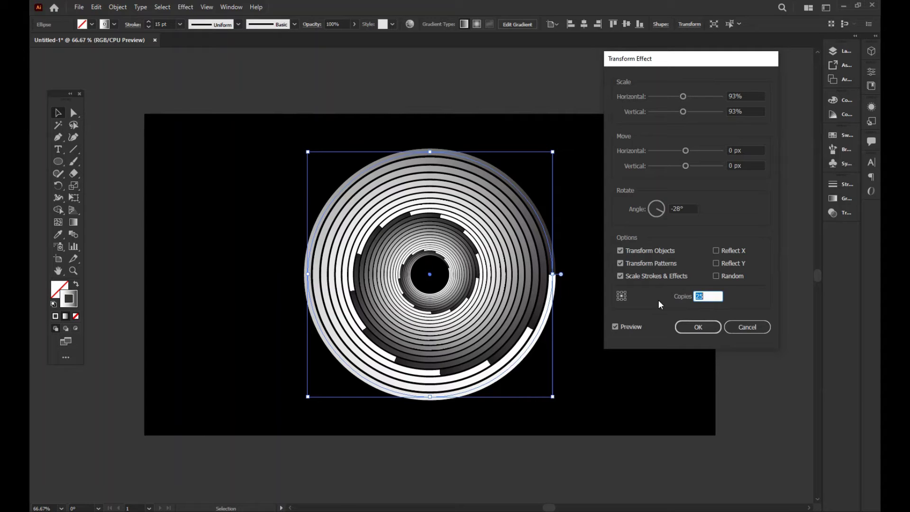
pyautogui.press('Down')
pyautogui.press('Down')
pyautogui.press('Down')
pyautogui.press('Down')
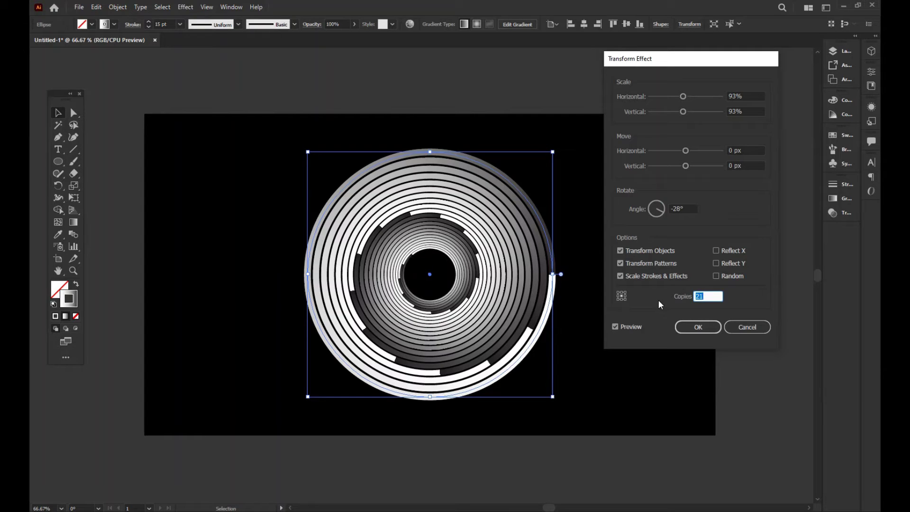
# Apply the Transform effect to the circle and deselect the artwork.
pyautogui.click(699, 327)
pyautogui.click(424, 85)
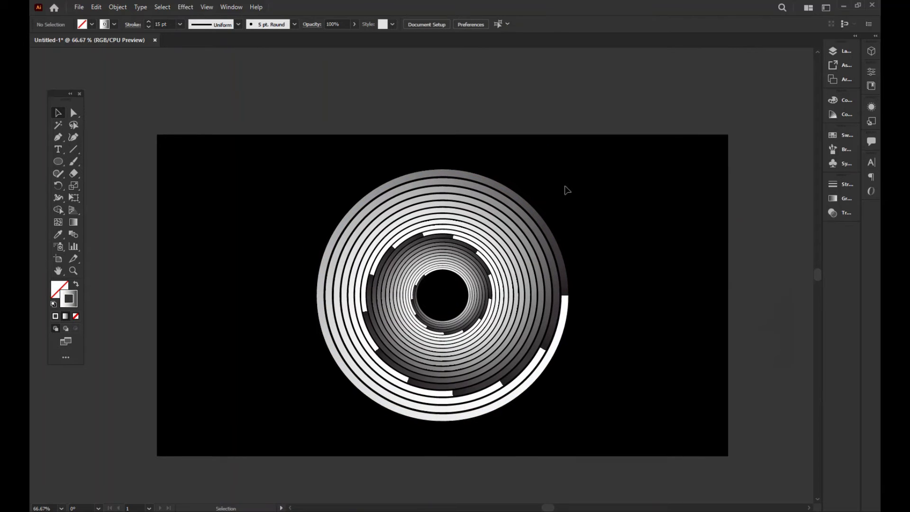
# Select the ring artwork and change the end stop of its stroke gradient to black (000000).
pyautogui.click(440, 216)
pyautogui.moveTo(596, 271); pyautogui.dragTo(590, 240)
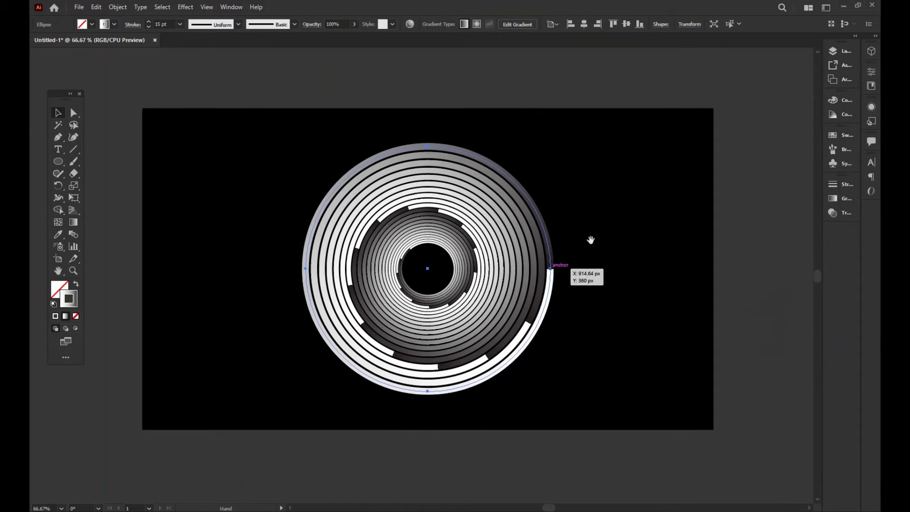
pyautogui.click(838, 196)
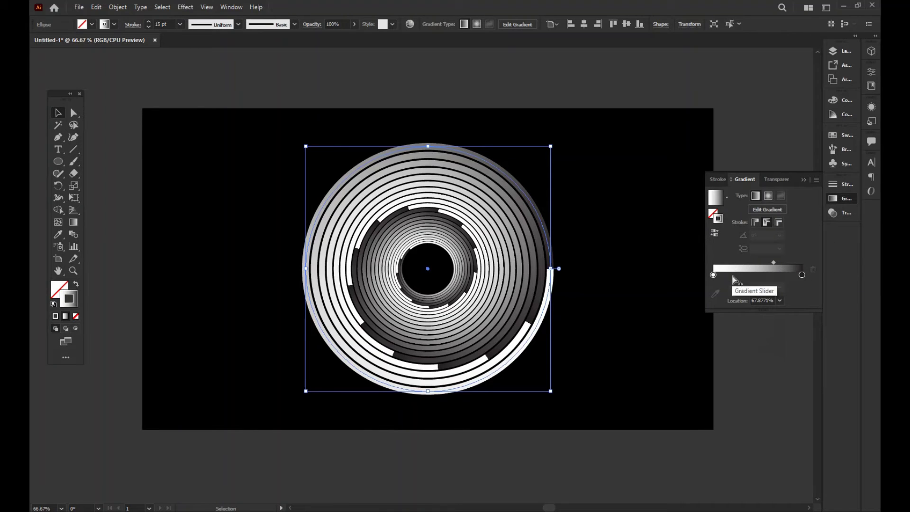
pyautogui.click(802, 275)
pyautogui.doubleClick(802, 274)
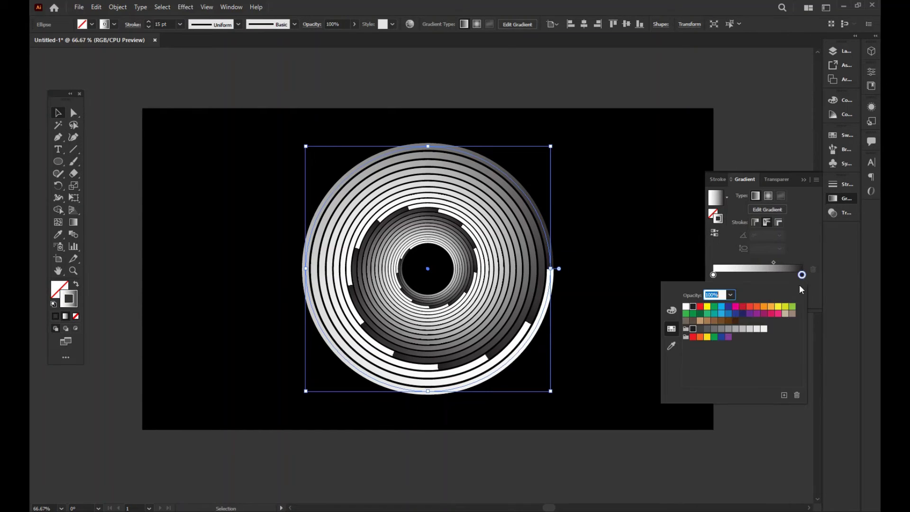
pyautogui.click(672, 311)
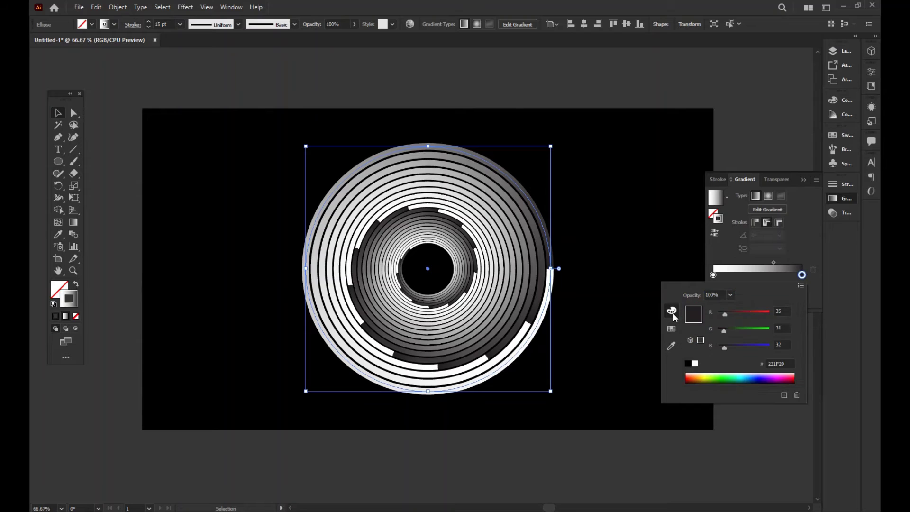
pyautogui.click(688, 364)
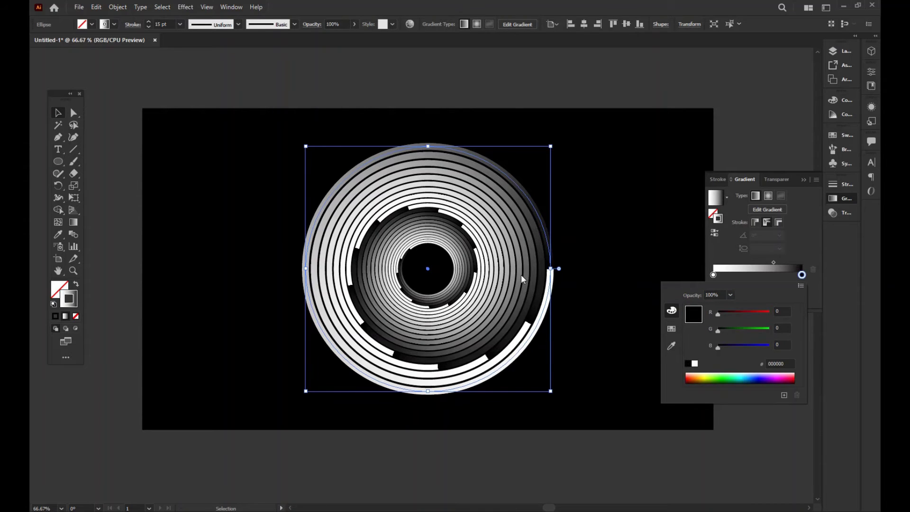
# Change the starting stop of the stroke gradient from white to black (000000).
pyautogui.click(712, 276)
pyautogui.click(713, 276)
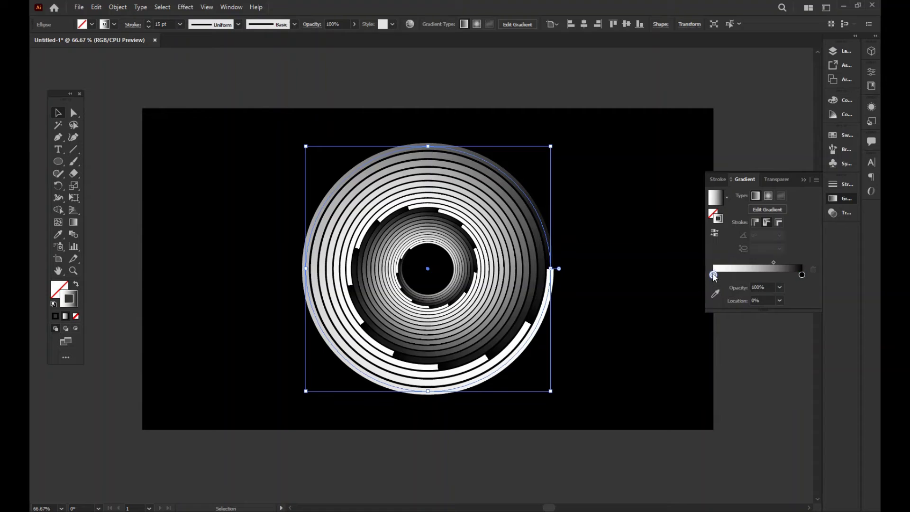
pyautogui.doubleClick(713, 275)
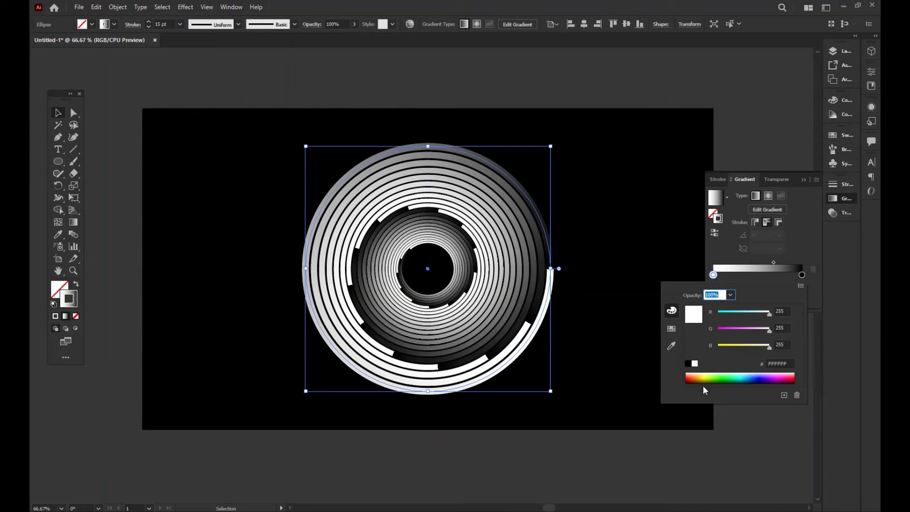
pyautogui.click(689, 364)
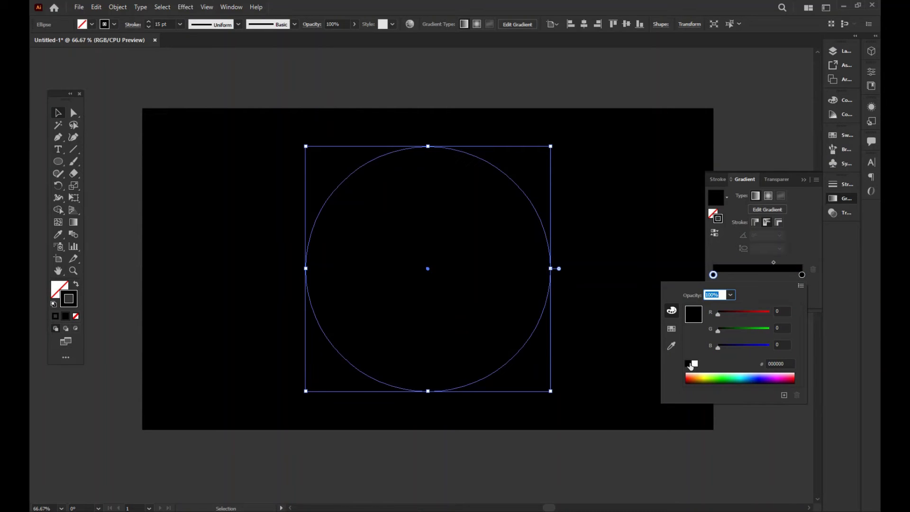
pyautogui.click(713, 266)
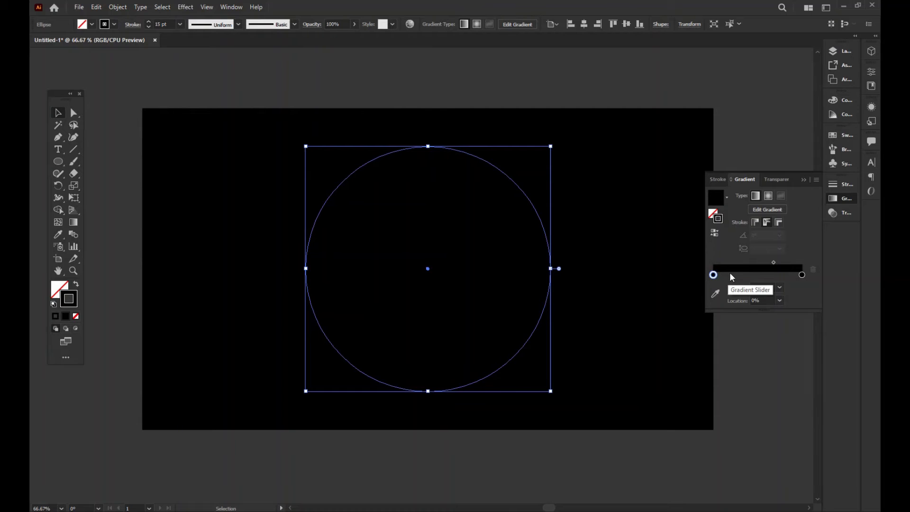
# Add a stroke gradient stop at about 19% and color it with the blue swatch C=70 M=15 Y=0 K=0.
pyautogui.click(730, 275)
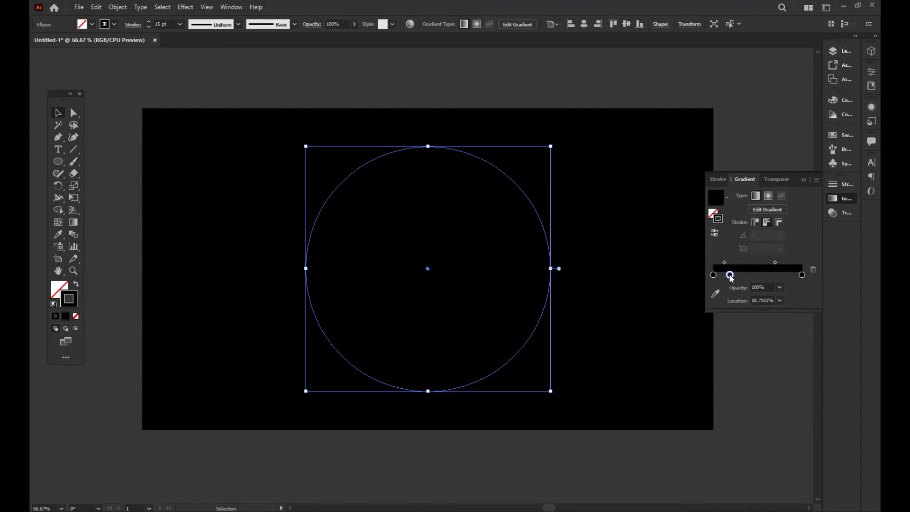
pyautogui.doubleClick(730, 275)
pyautogui.click(672, 329)
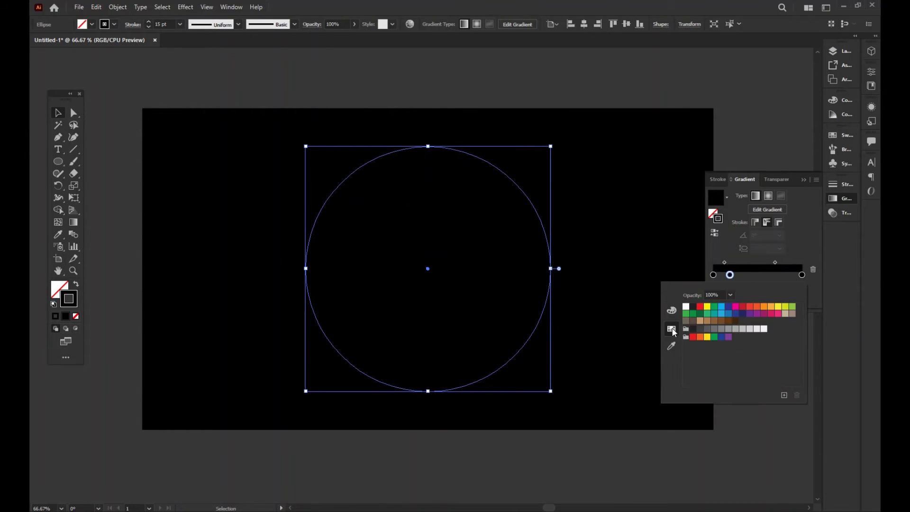
pyautogui.click(722, 314)
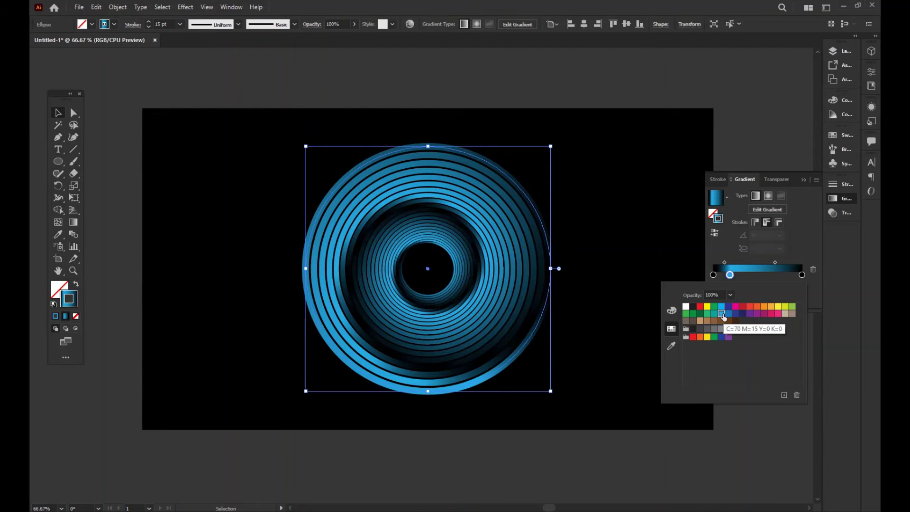
# Add a stroke gradient stop at about 40% and color it with the yellow swatch C=5 M=0 Y=90 K=0.
pyautogui.click(748, 277)
pyautogui.click(750, 276)
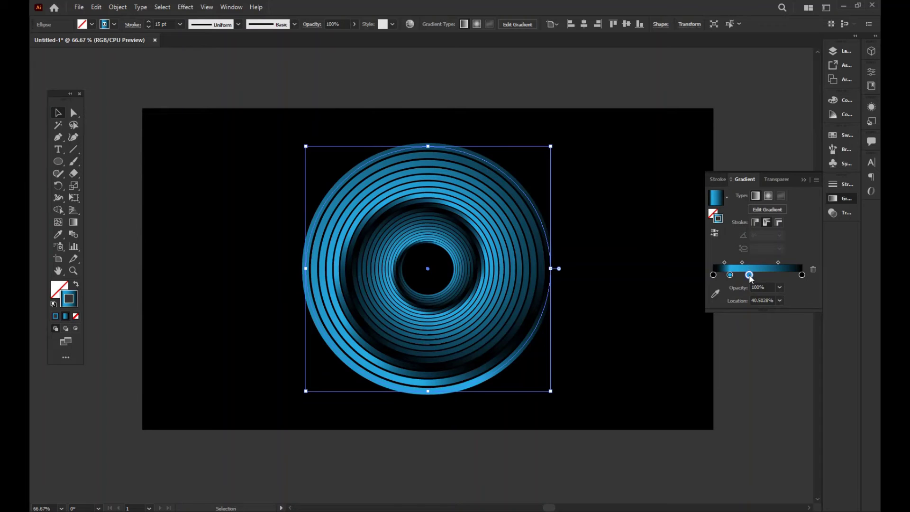
pyautogui.doubleClick(750, 276)
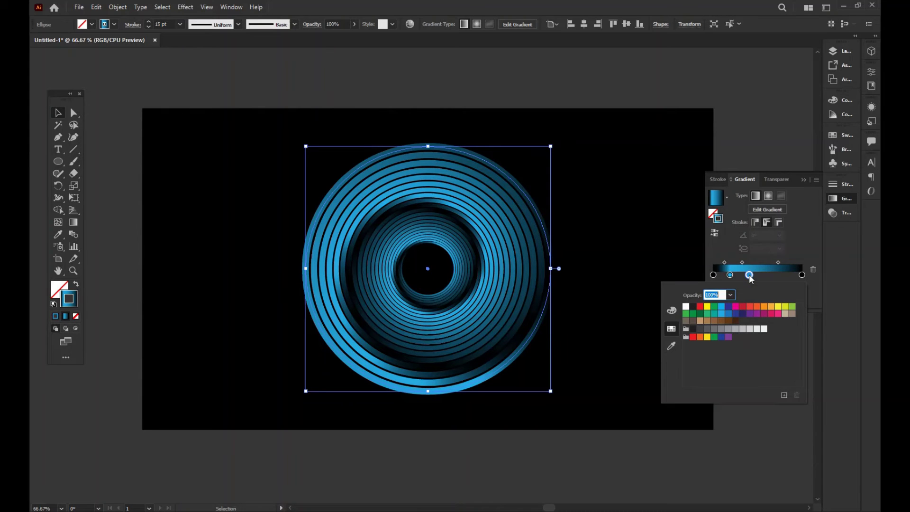
pyautogui.click(779, 307)
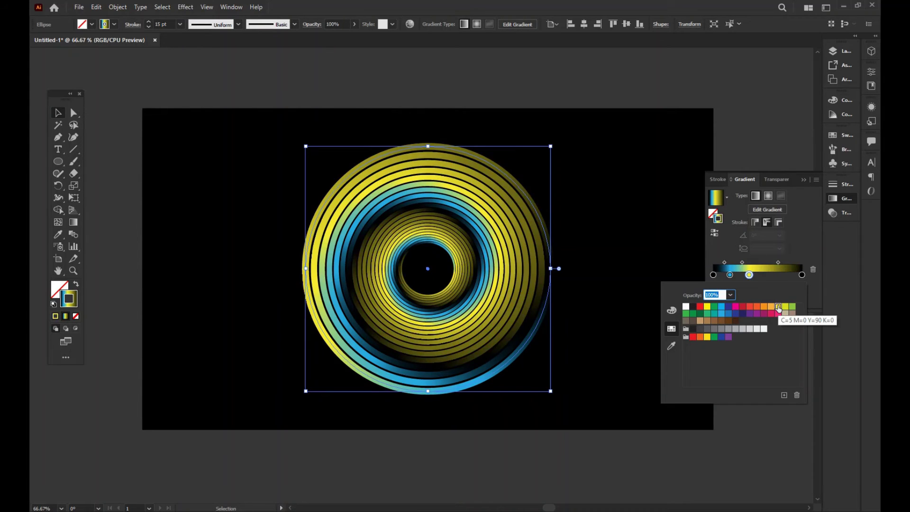
# Add a stroke gradient stop at about 65% and color it with the bright red swatch.
pyautogui.click(773, 278)
pyautogui.click(772, 276)
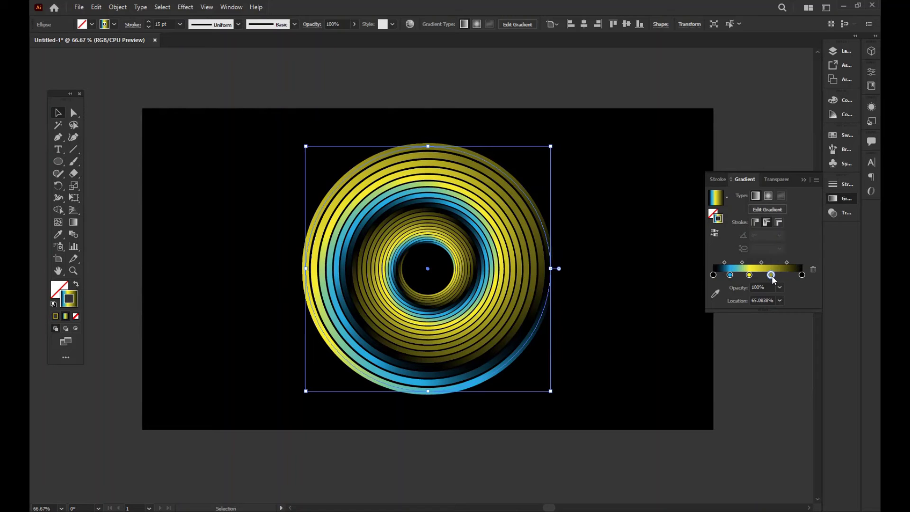
pyautogui.doubleClick(772, 275)
pyautogui.click(701, 307)
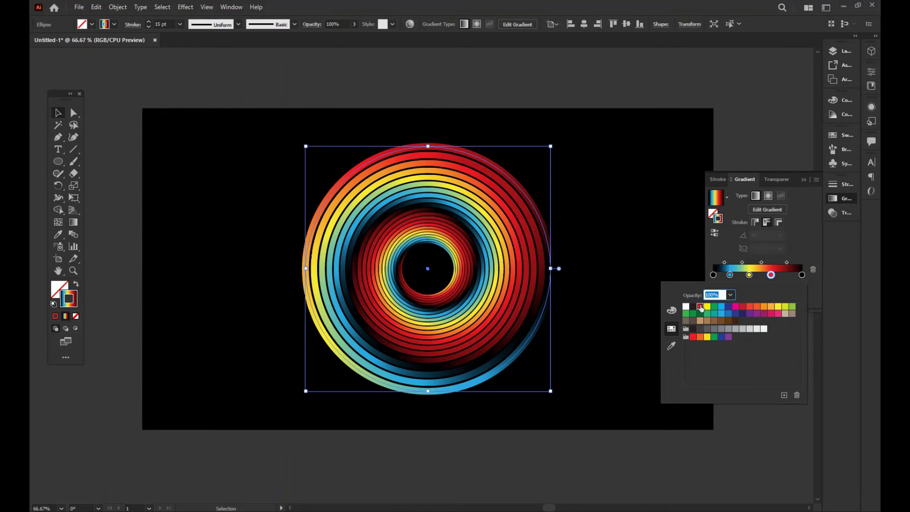
pyautogui.click(776, 259)
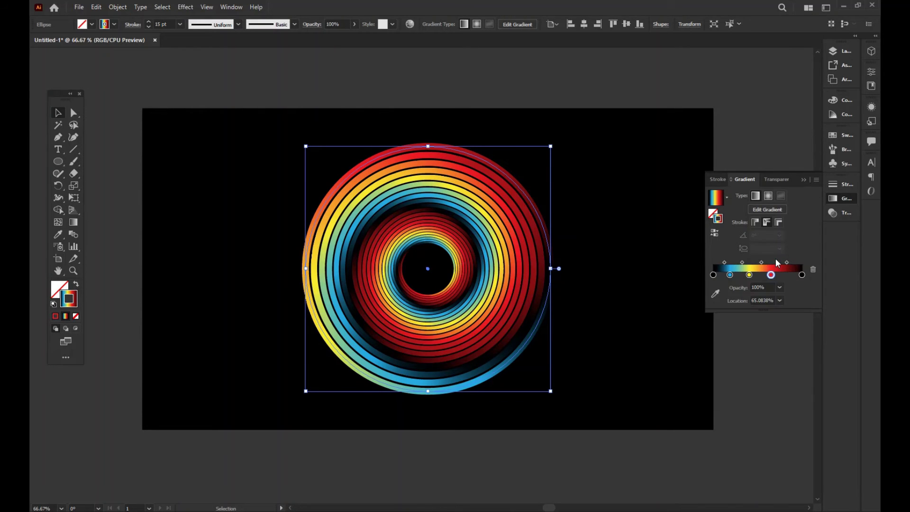
# Shift the blue, yellow and red gradient stops to about 29%, 50% and 76%, the starting black stop to about 7%, and the red-to-black midpoint to 13%.
pyautogui.moveTo(772, 275)
pyautogui.mouseDown()
pyautogui.moveTo(734, 275)
pyautogui.moveTo(781, 275)
pyautogui.mouseUp()
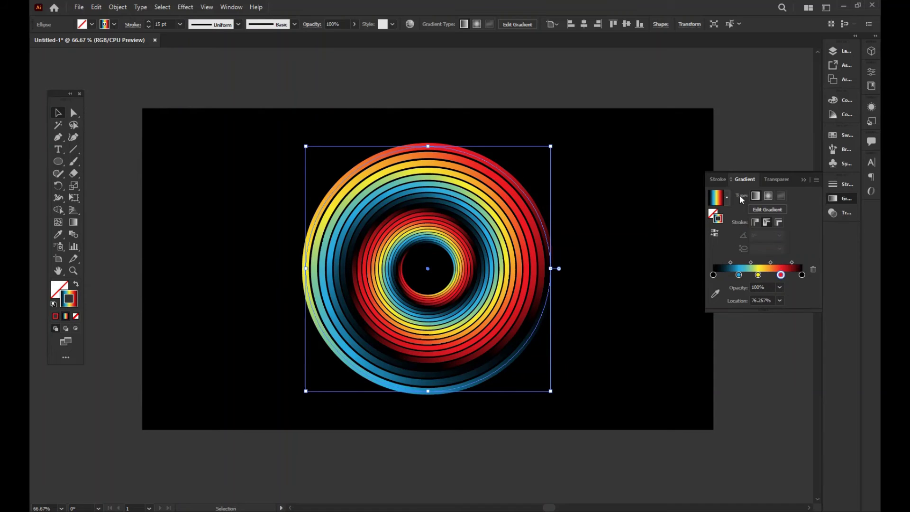
pyautogui.moveTo(792, 263); pyautogui.dragTo(786, 261)
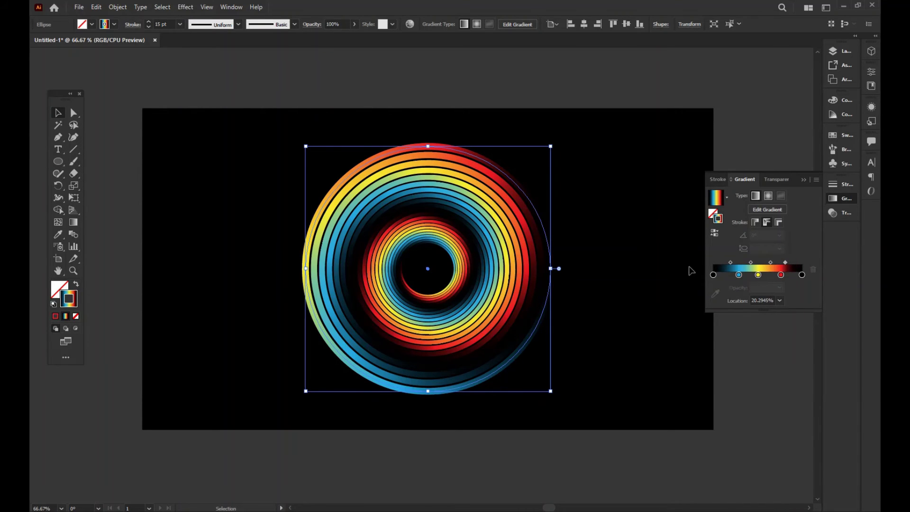
pyautogui.moveTo(714, 276); pyautogui.dragTo(718, 274)
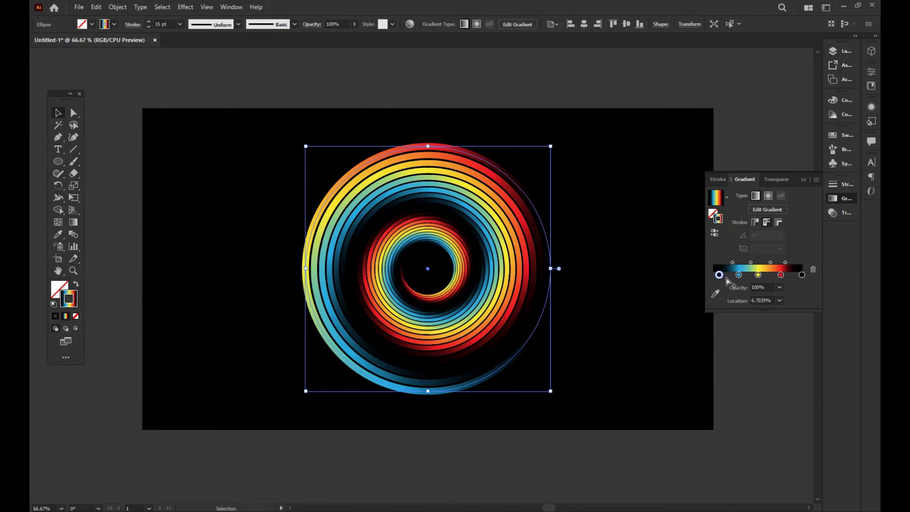
pyautogui.moveTo(731, 262); pyautogui.dragTo(781, 264)
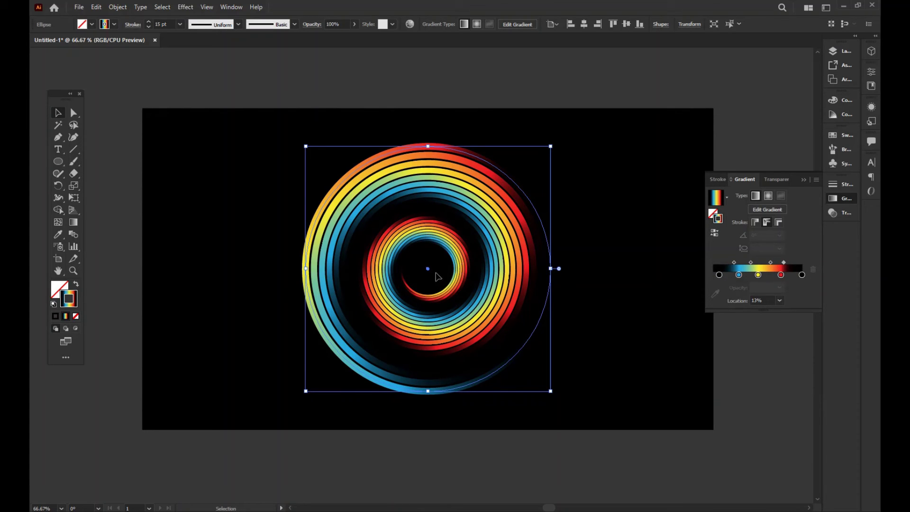
# Fine-tune the starting black stop to about 5.6% and the black-to-blue midpoint to about 56%, and deselect the artwork.
pyautogui.click(718, 275)
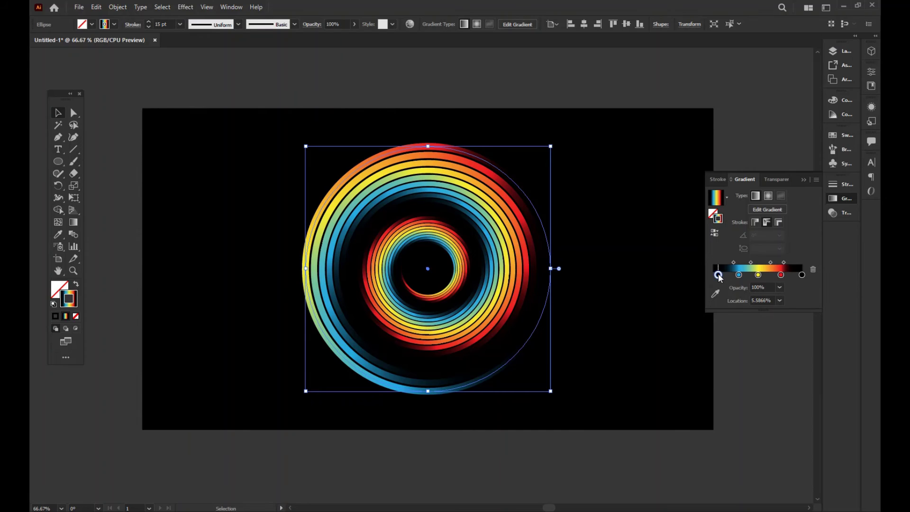
pyautogui.moveTo(733, 263); pyautogui.dragTo(730, 262)
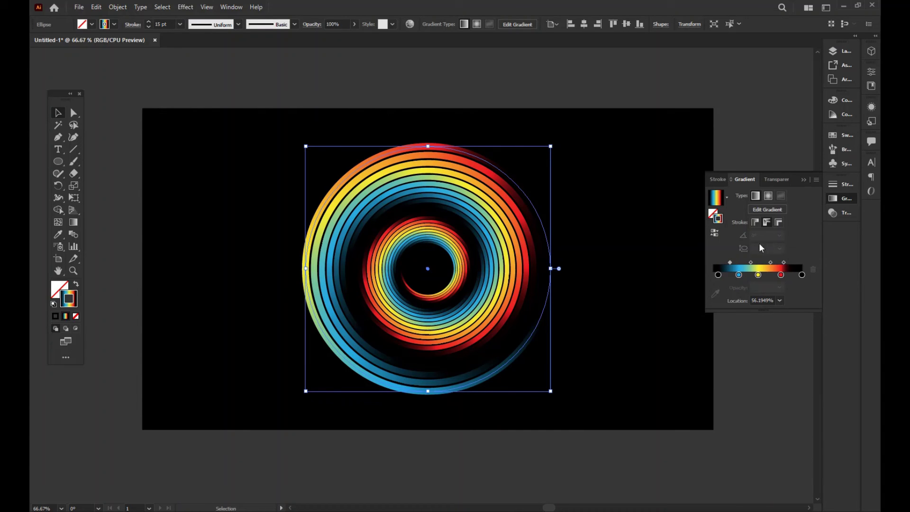
pyautogui.click(738, 140)
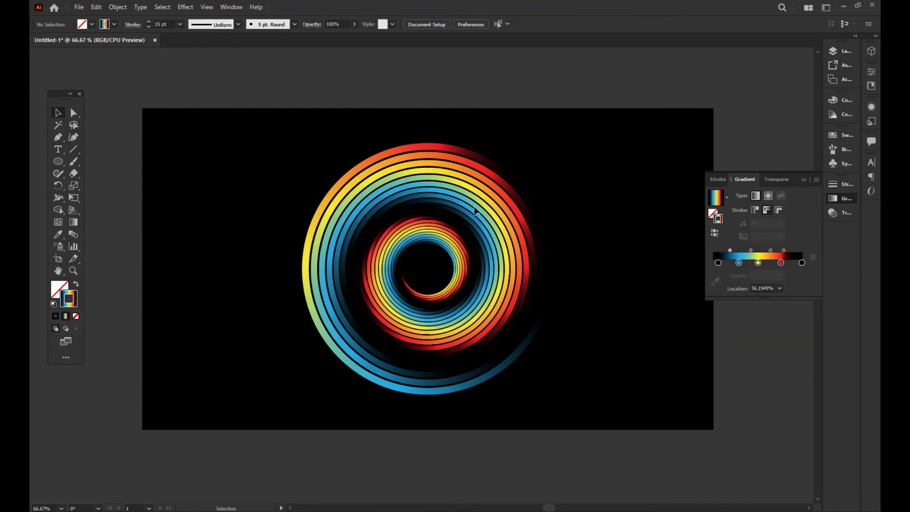
# Duplicate the ring artwork about 292 px to the right and move the original into the left half of the artboard.
pyautogui.moveTo(493, 237); pyautogui.dragTo(622, 237)
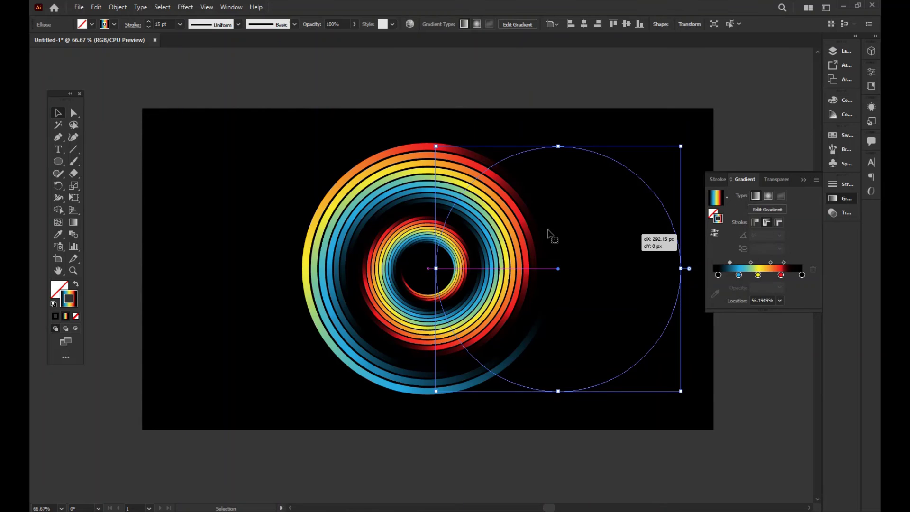
pyautogui.moveTo(491, 266); pyautogui.dragTo(353, 267)
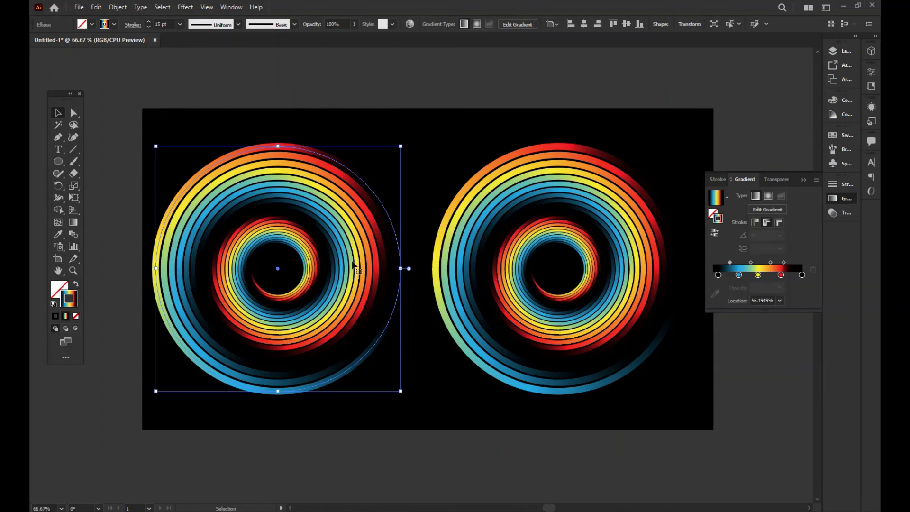
# Apply the gradient within the stroke on the left ring artwork and deselect it.
pyautogui.click(757, 222)
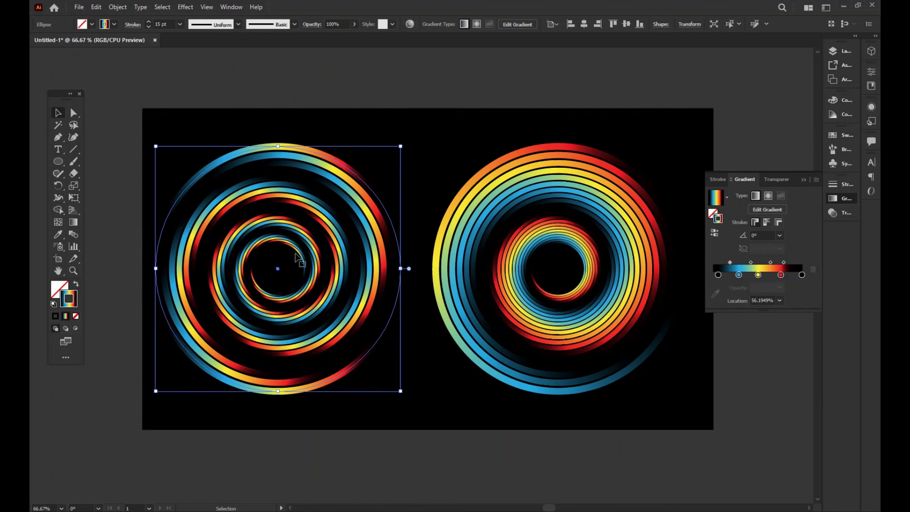
pyautogui.click(803, 180)
pyautogui.click(764, 183)
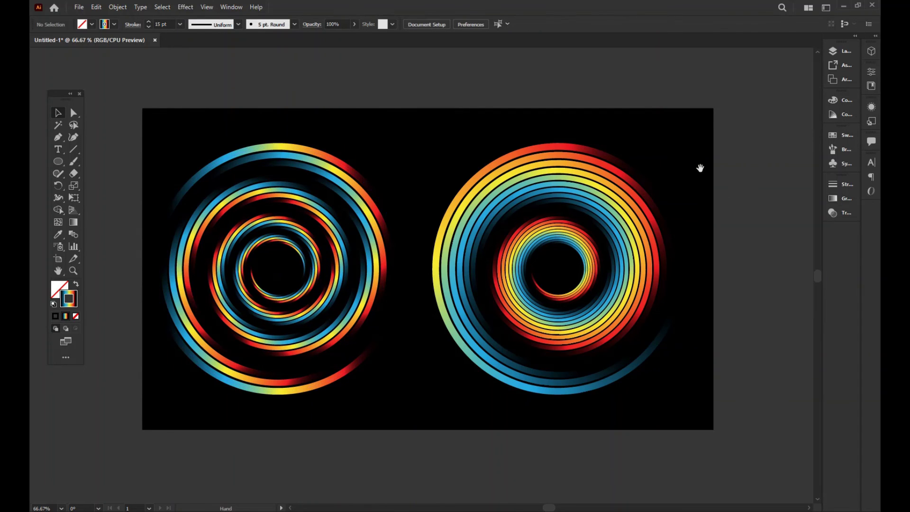
# Reposition the two spiral designs slightly so they sit balanced side by side on the black background.
pyautogui.moveTo(699, 169); pyautogui.dragTo(721, 197)
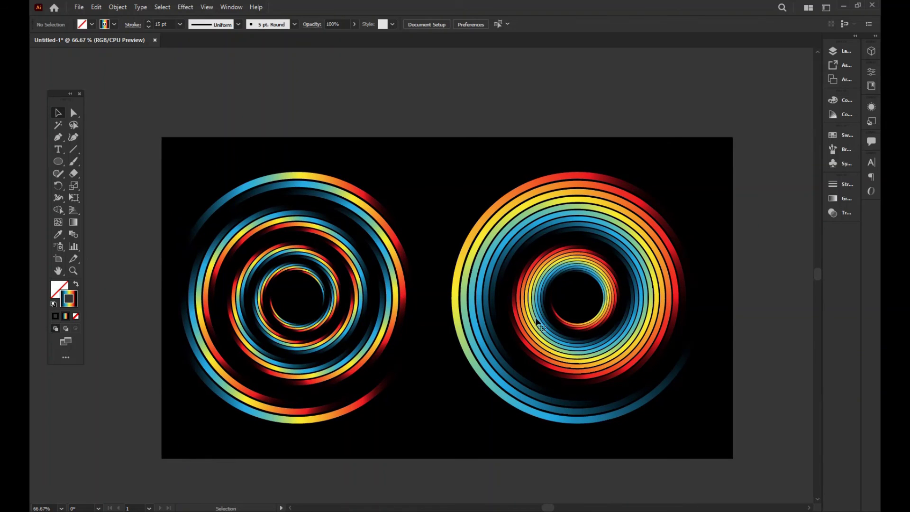
pyautogui.moveTo(544, 303); pyautogui.dragTo(558, 299)
pyautogui.click(761, 270)
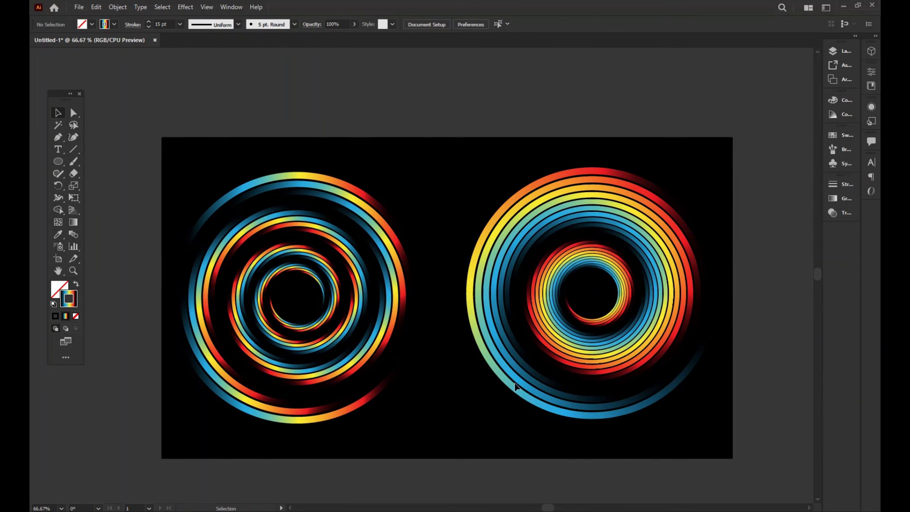
pyautogui.moveTo(402, 323); pyautogui.dragTo(413, 323)
pyautogui.click(474, 115)
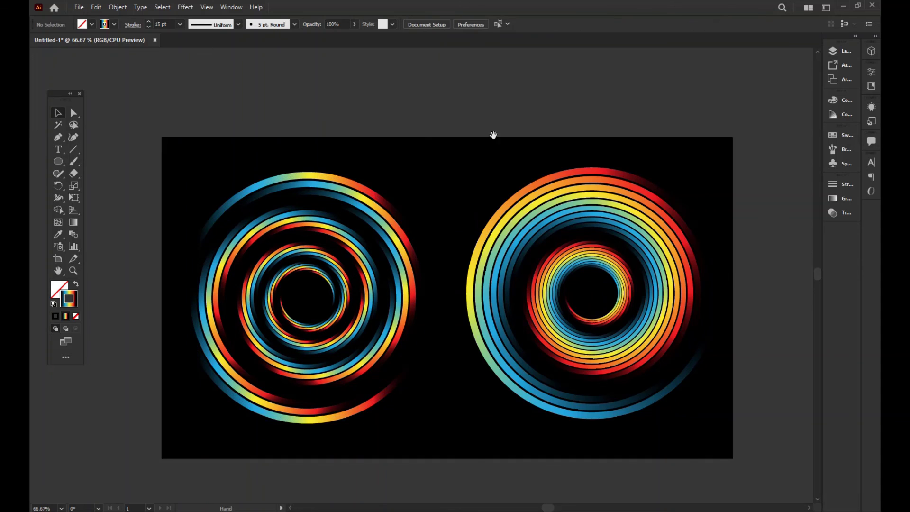
pyautogui.moveTo(492, 137); pyautogui.dragTo(490, 107)
pyautogui.moveTo(565, 280); pyautogui.dragTo(550, 278)
pyautogui.click(518, 109)
pyautogui.moveTo(518, 109); pyautogui.dragTo(521, 121)
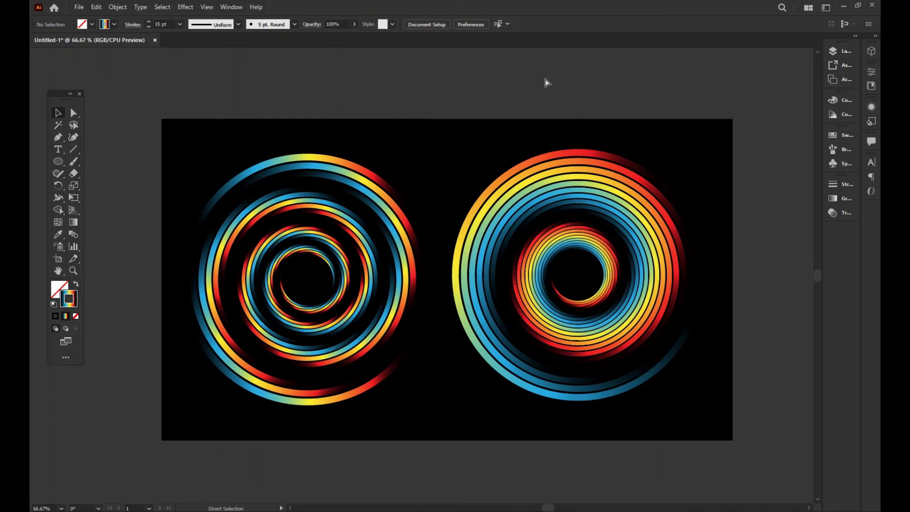
pyautogui.hotkey('ctrl', '-')
pyautogui.hotkey('ctrl', '-')
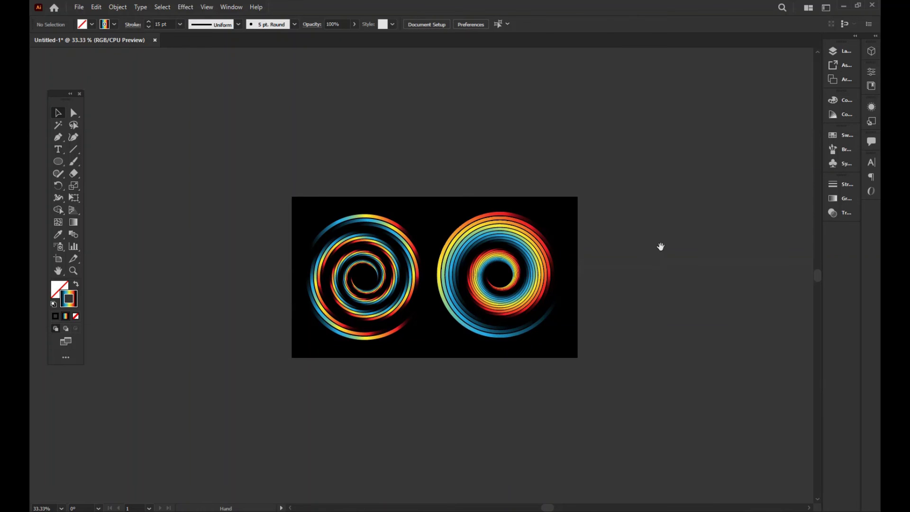
pyautogui.moveTo(661, 248); pyautogui.dragTo(658, 261)
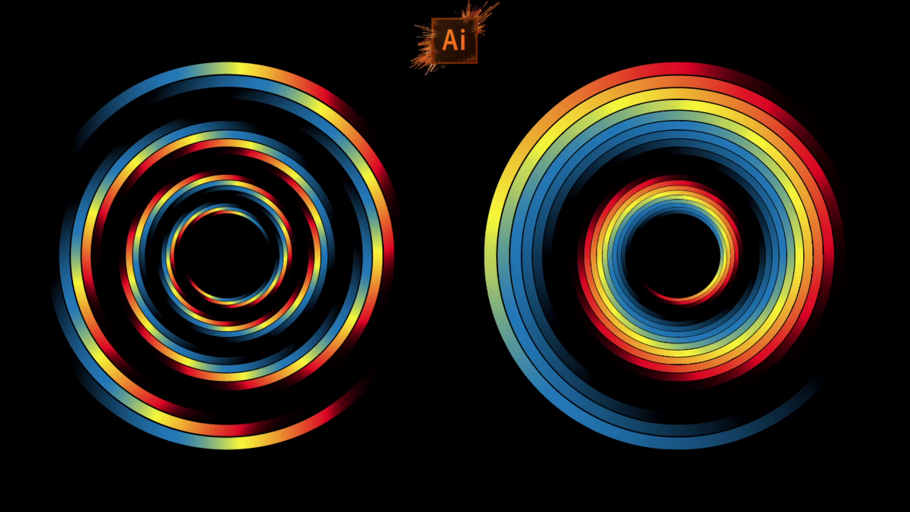